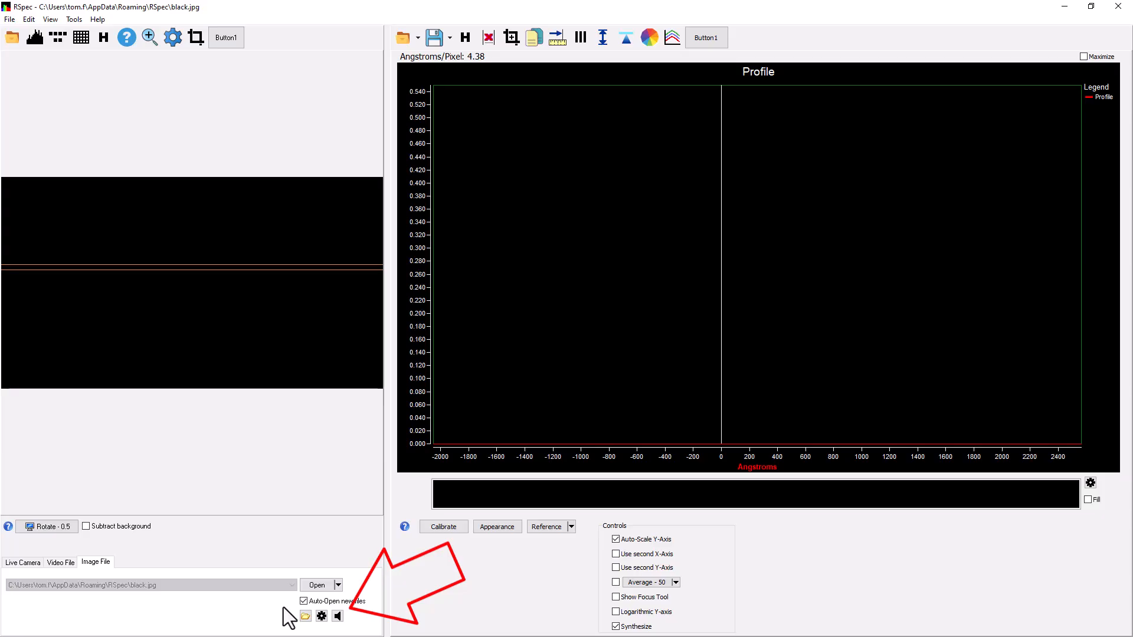
Step: Test the image-load alert sound with a higher pitch and a longer duration in the Auto-Open sound settings
left_click(322, 616)
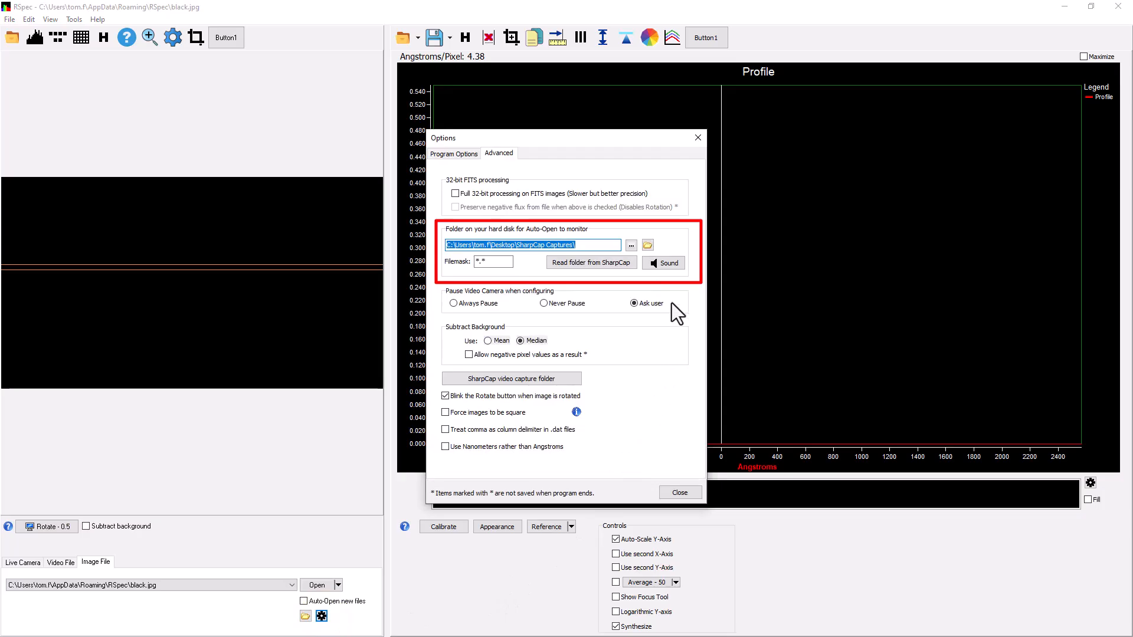
left_click(666, 263)
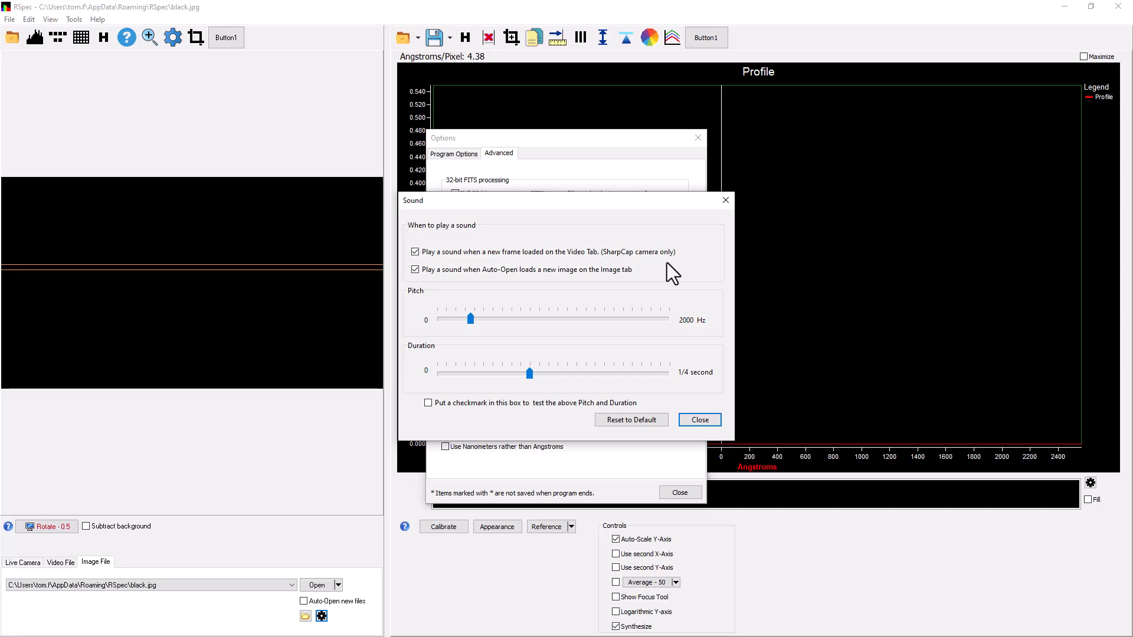
left_click(428, 403)
left_click_drag(471, 319, 554, 316)
left_click_drag(529, 373, 591, 373)
Step: Reset the alert sound's pitch and duration to default, stop the test tone, and close the settings
left_click(629, 420)
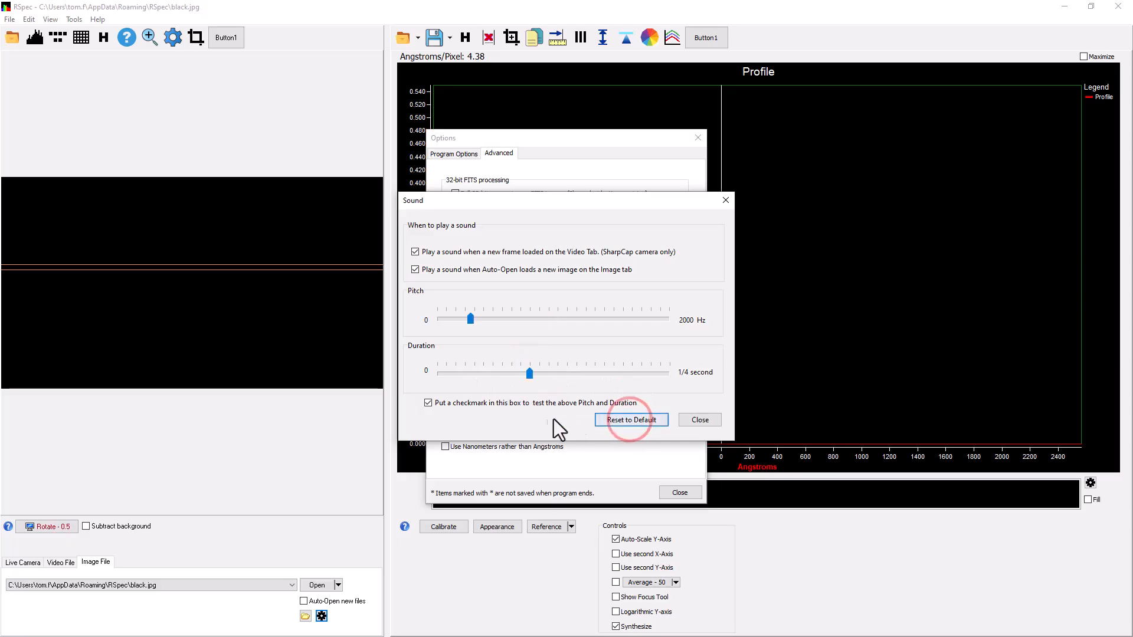
left_click(428, 402)
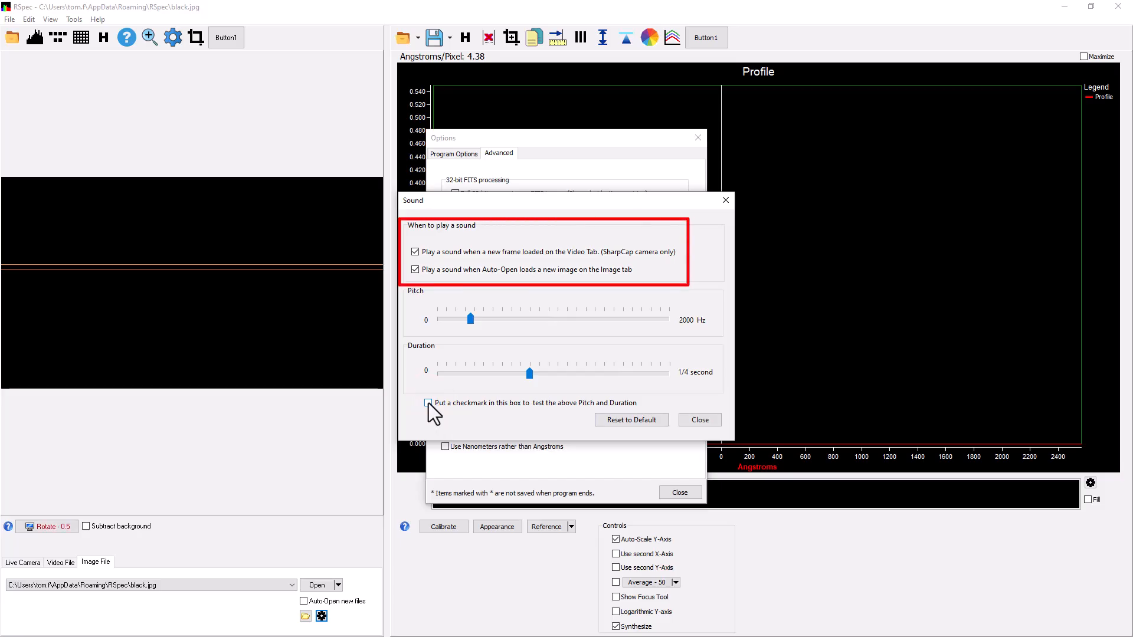
left_click(687, 419)
left_click(669, 491)
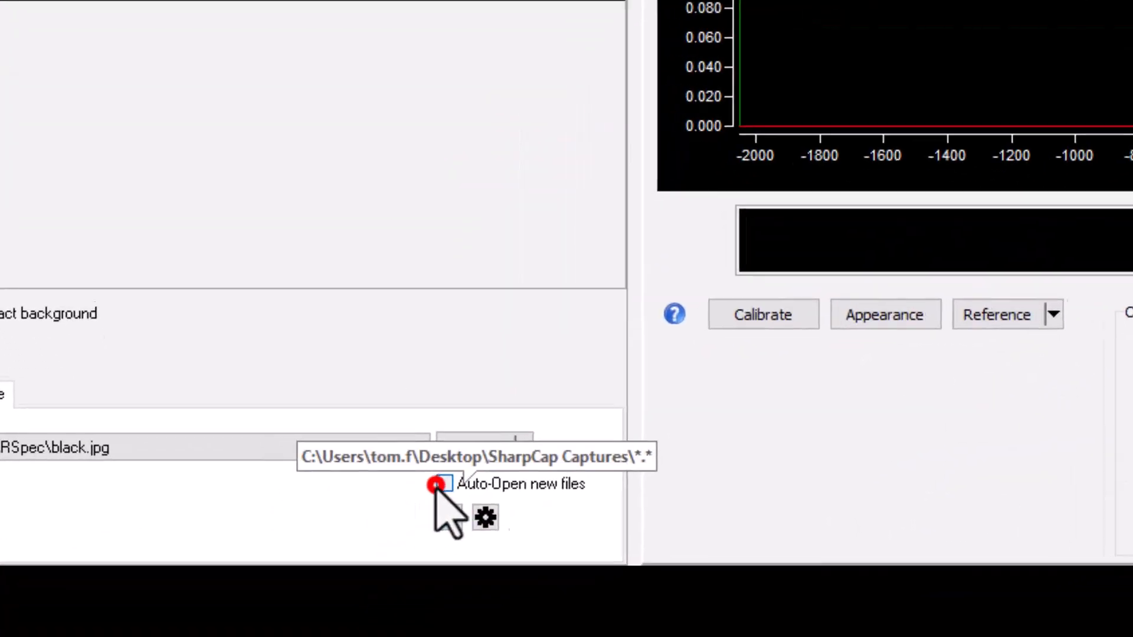
Step: Enable Auto-Open new files, and mute and unmute its alert sound
left_click(438, 485)
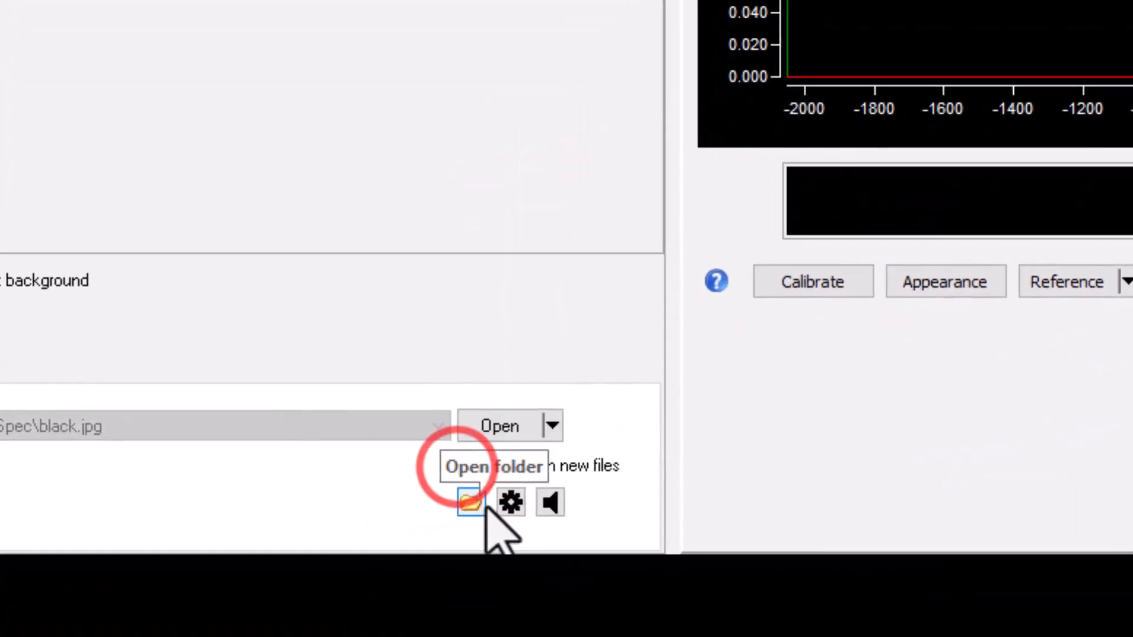
left_click(523, 523)
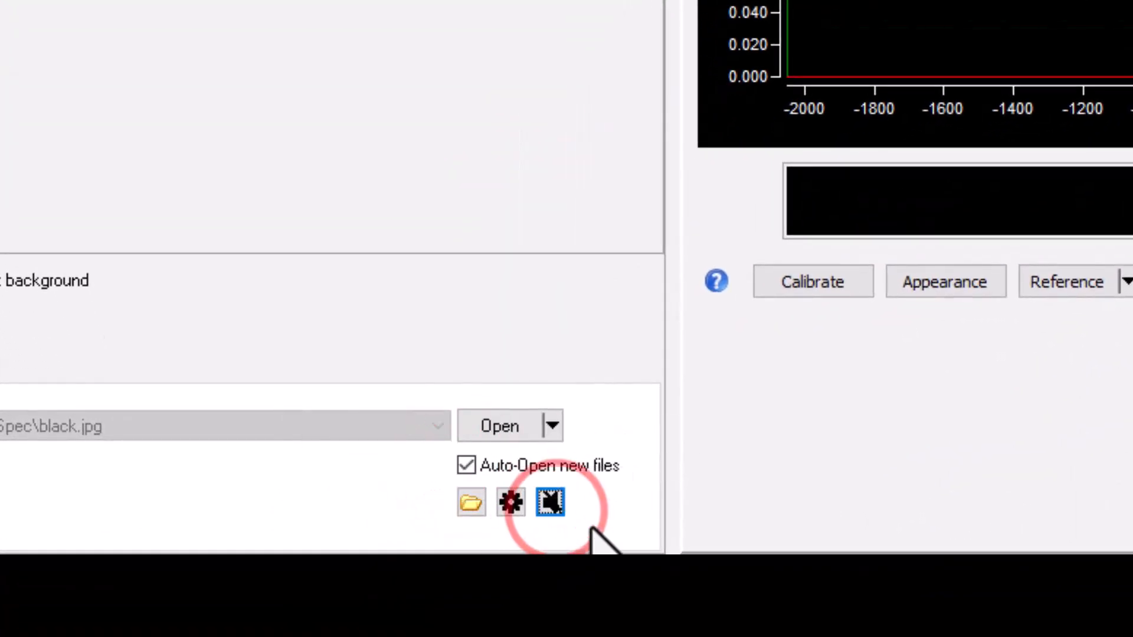
left_click(552, 507)
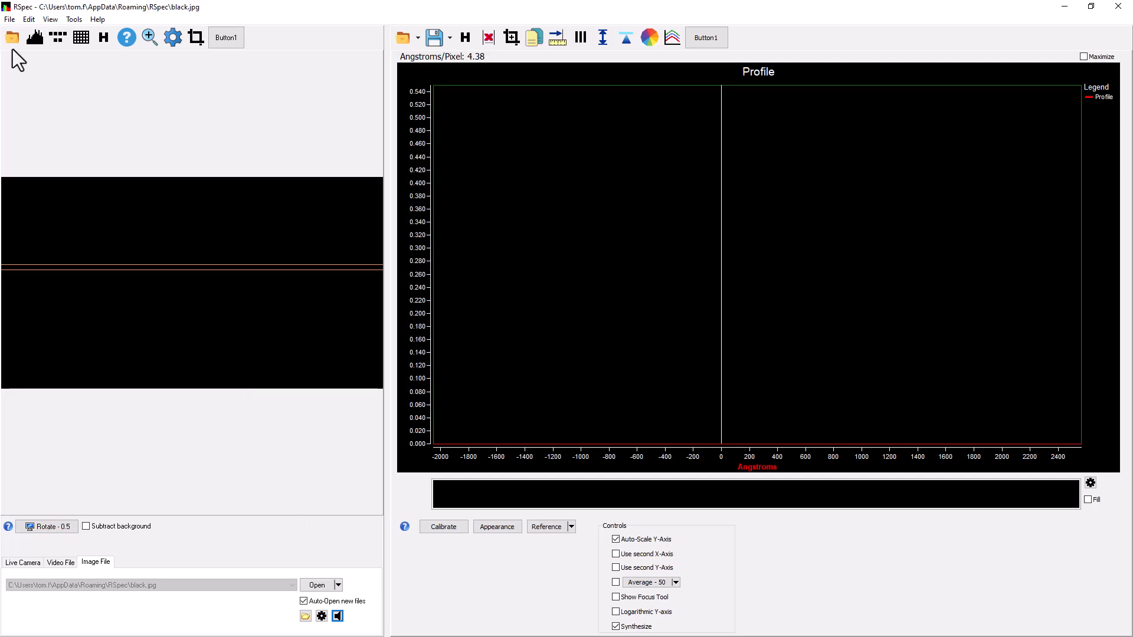
Step: Import the recent project Exported Project - Neptune.zip
left_click(9, 19)
mouse_move(56, 111)
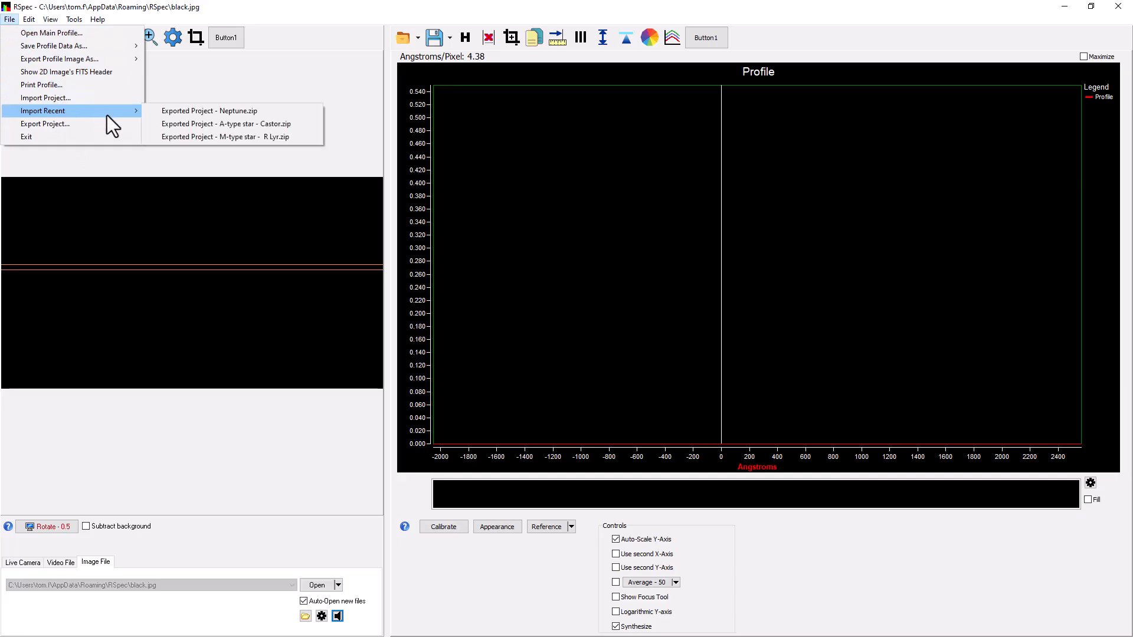
left_click(231, 113)
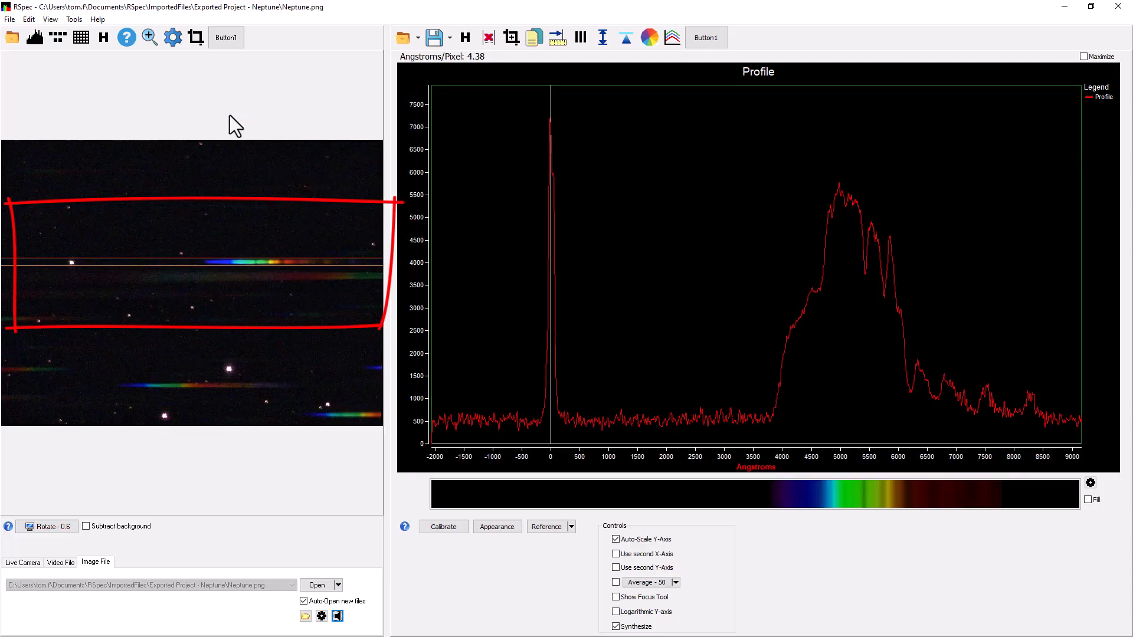
Step: Overlay the Methane reference lines on the profile and move the Elements window clear of the graph
left_click(580, 38)
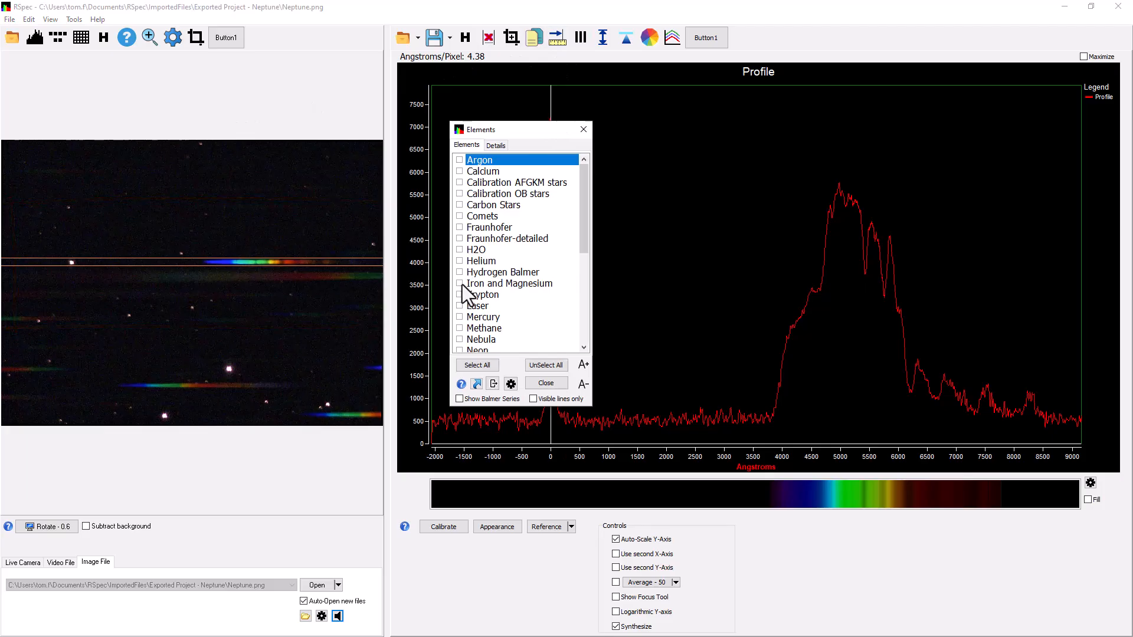
left_click(460, 329)
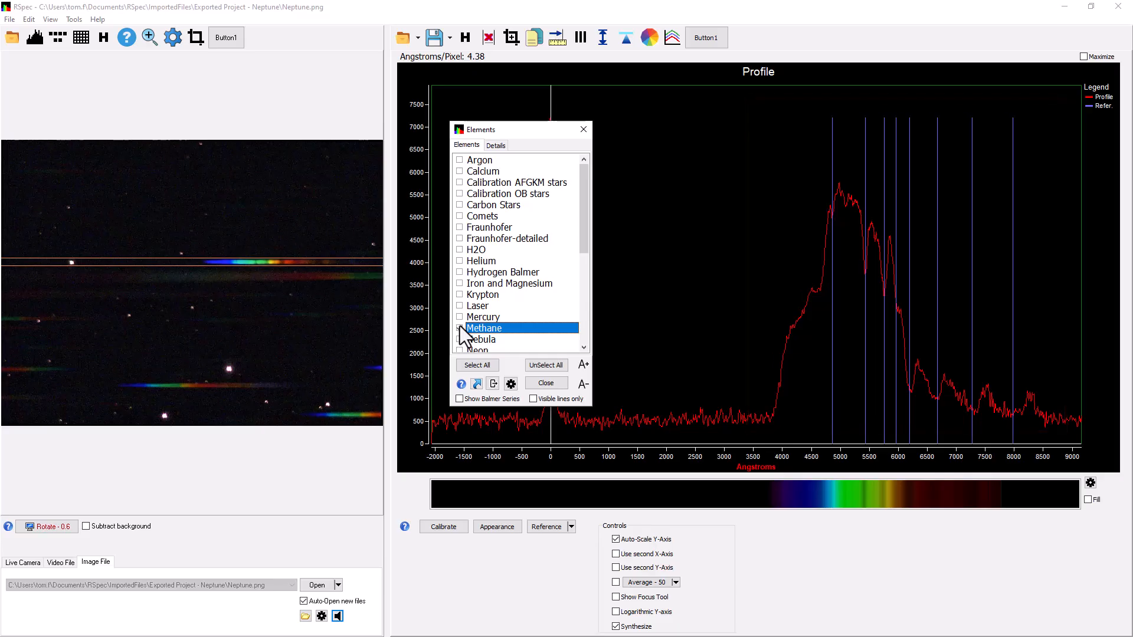
left_click(459, 328)
left_click_drag(546, 133, 287, 445)
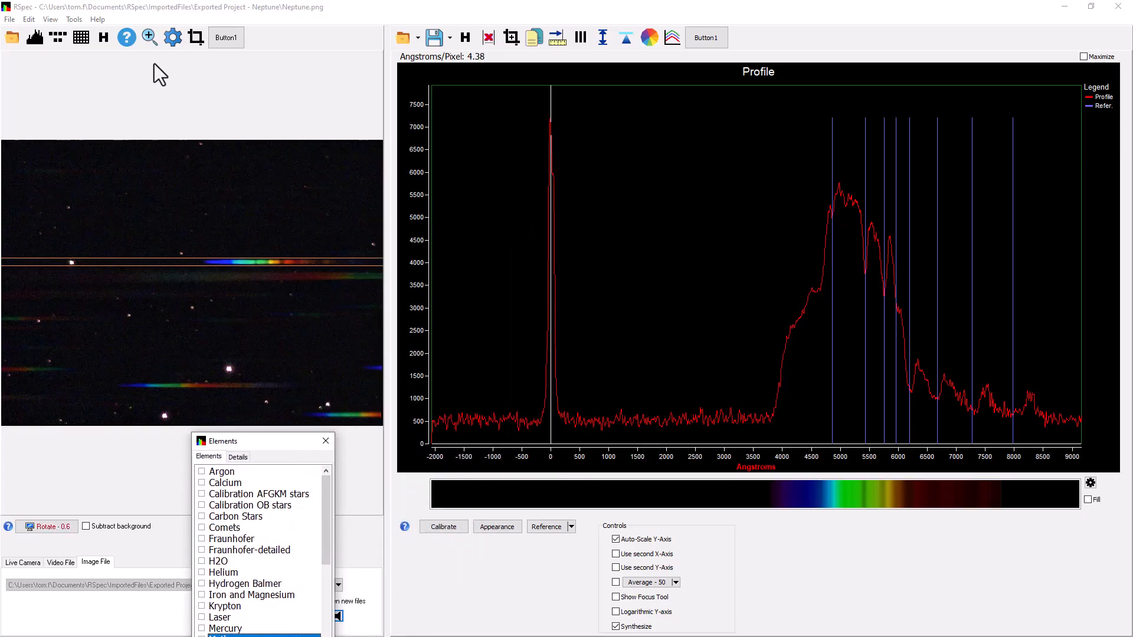
Step: Open the Zoom window for the Neptune image and examine the spectrum at larger and smaller magnifications
left_click(152, 36)
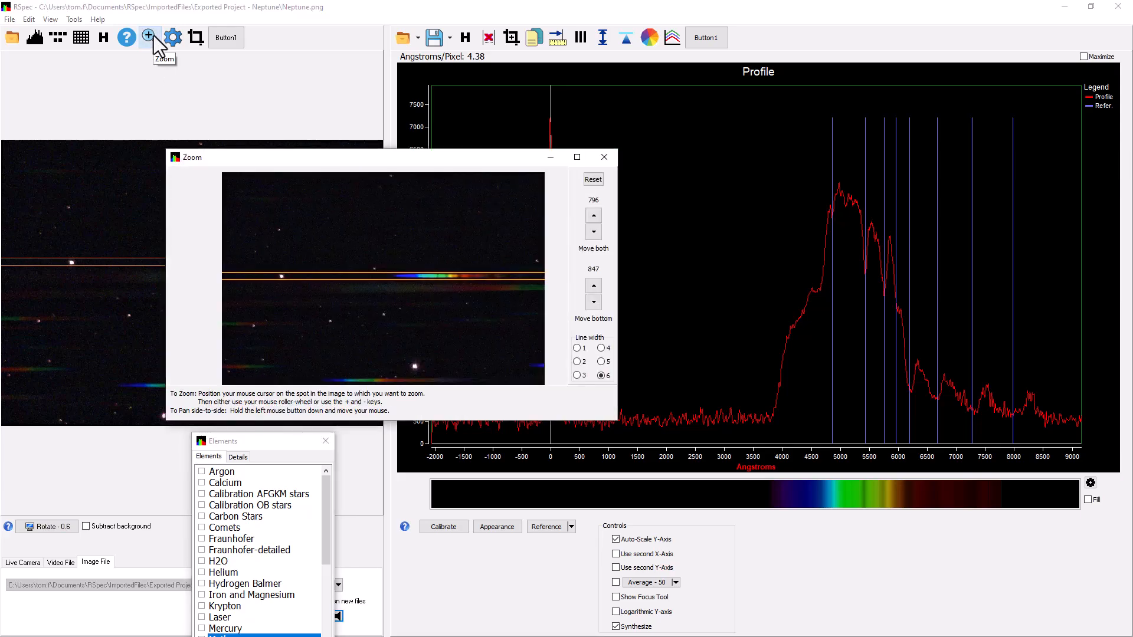
scroll(413, 233, "up", 2)
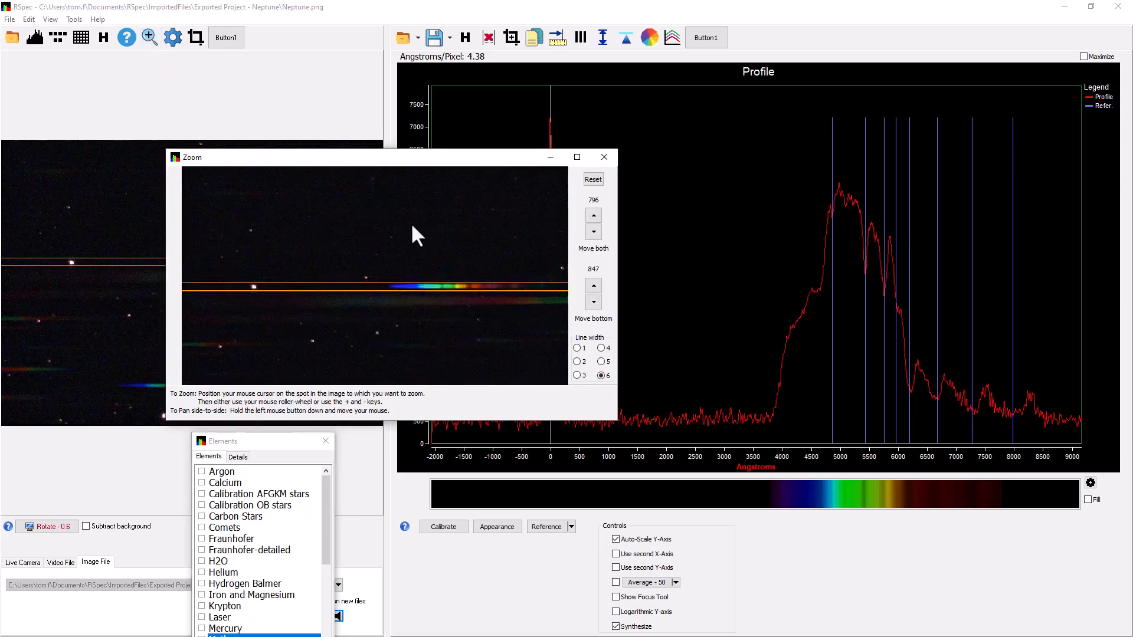
scroll(412, 226, "up", 2)
scroll(412, 226, "down", 2)
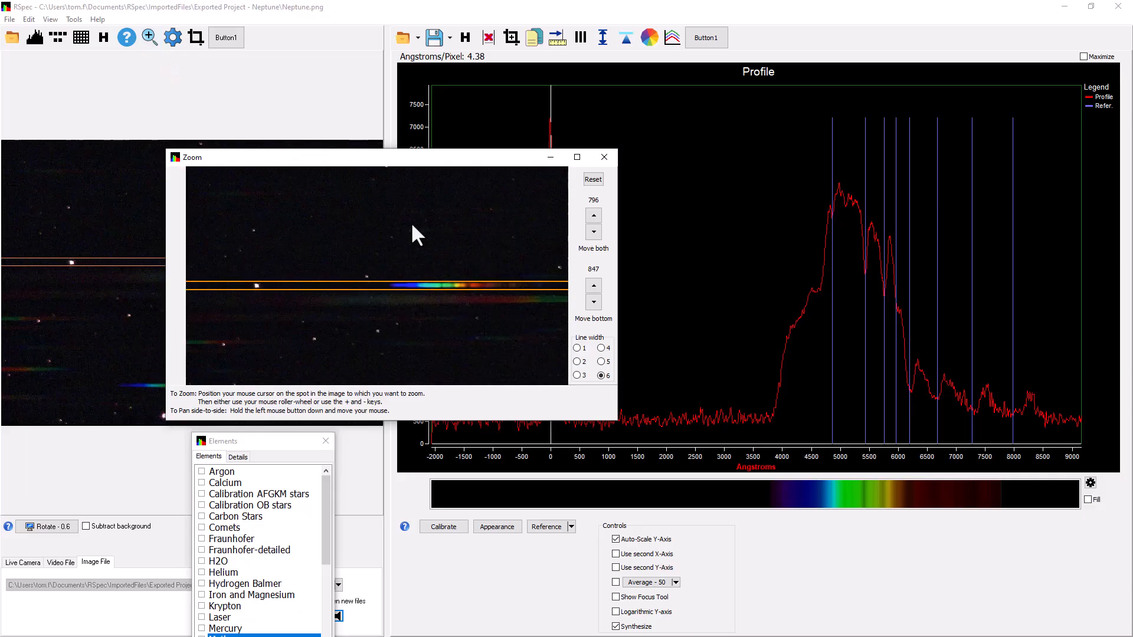
scroll(412, 225, "down", 3)
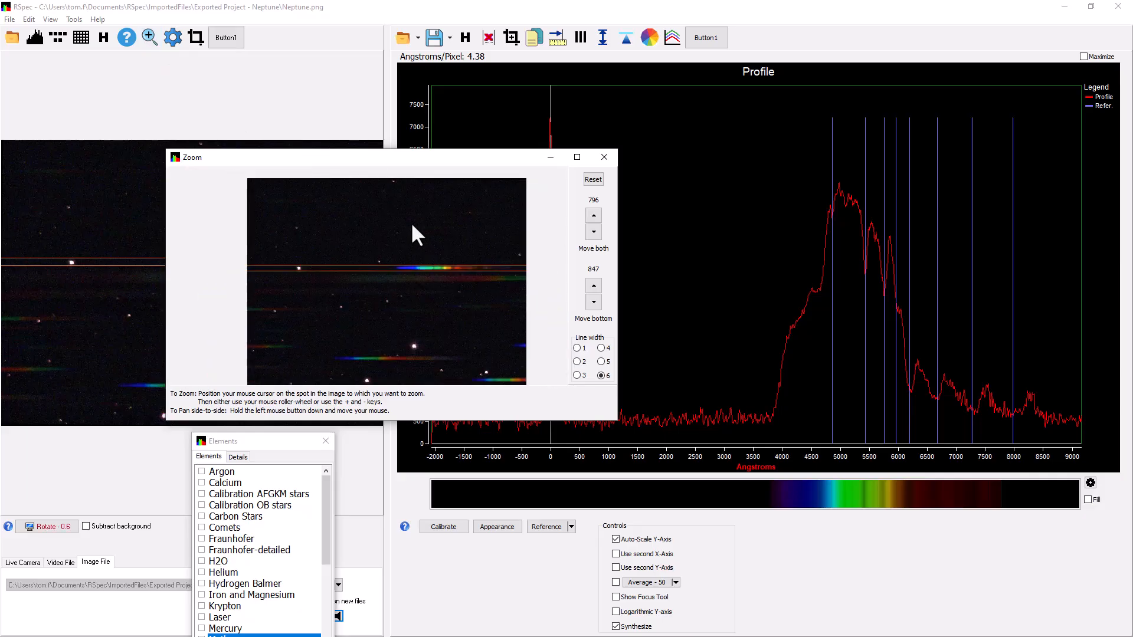
scroll(412, 225, "up", 2)
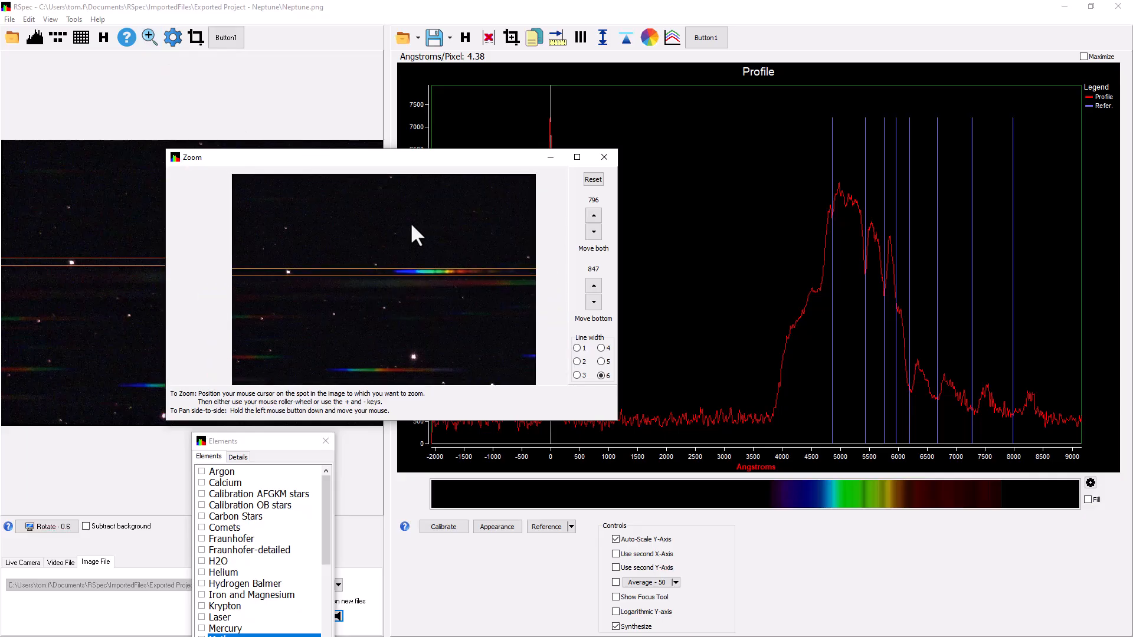
scroll(412, 225, "up", 1)
scroll(412, 225, "up", 1)
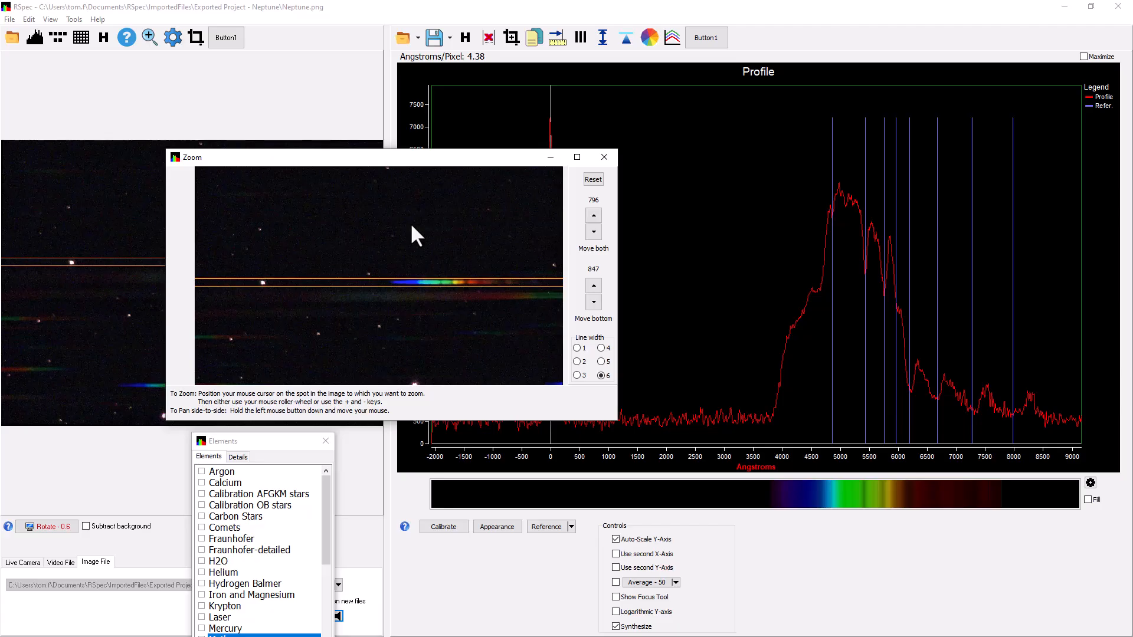
Step: Examine the Neptune spectrum in the Zoom window using fine zoom increments
key("alt")
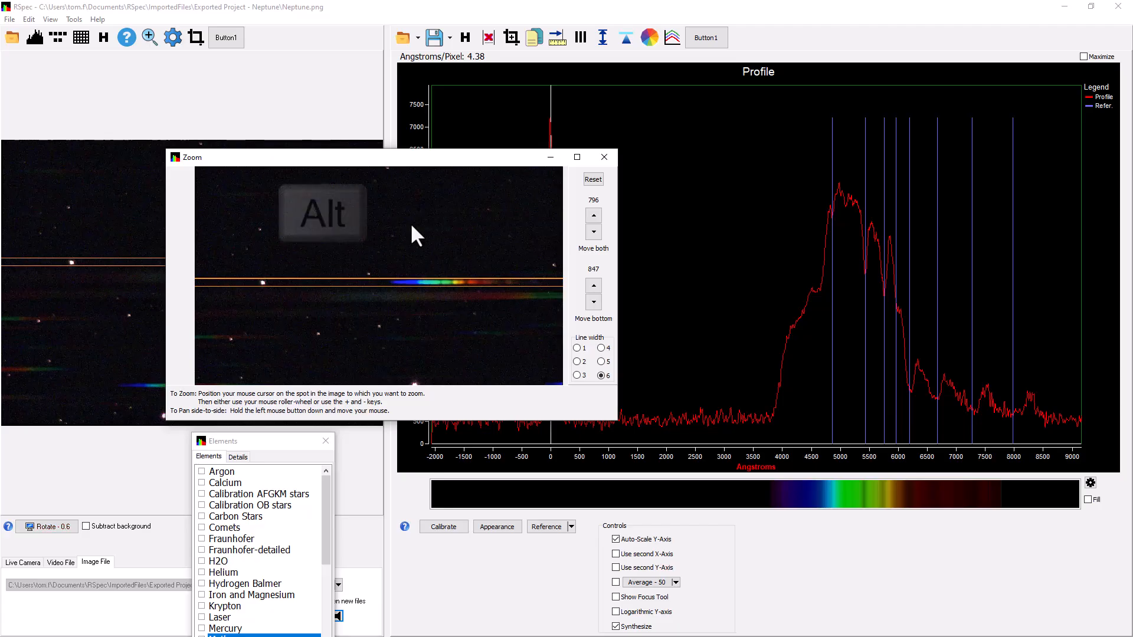
scroll(412, 226, "down", 4)
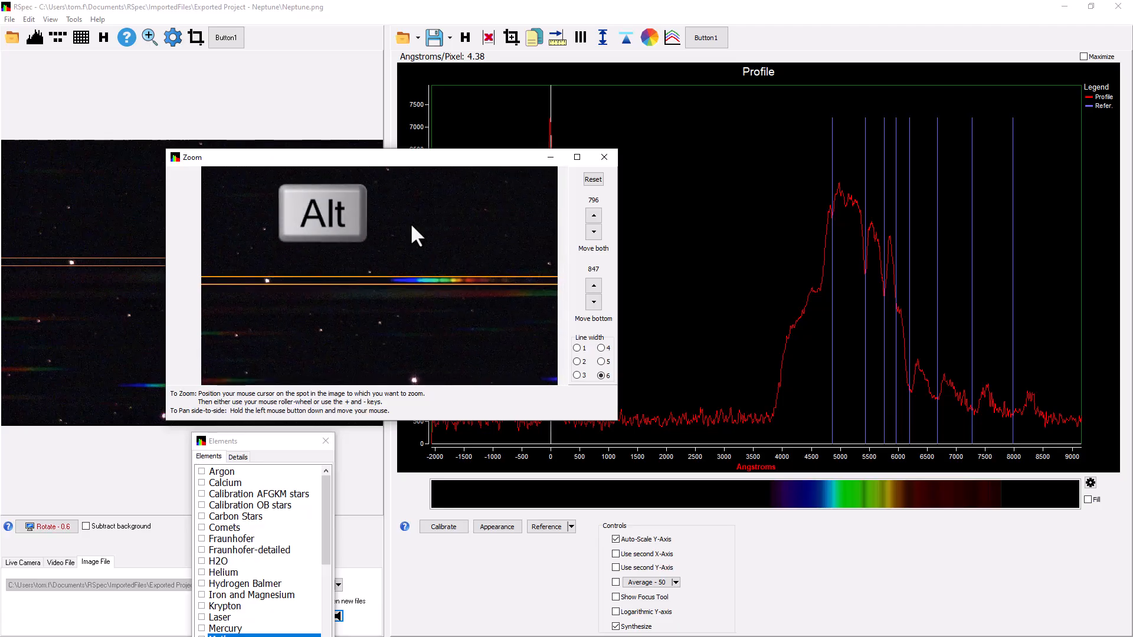
scroll(412, 226, "down", 3)
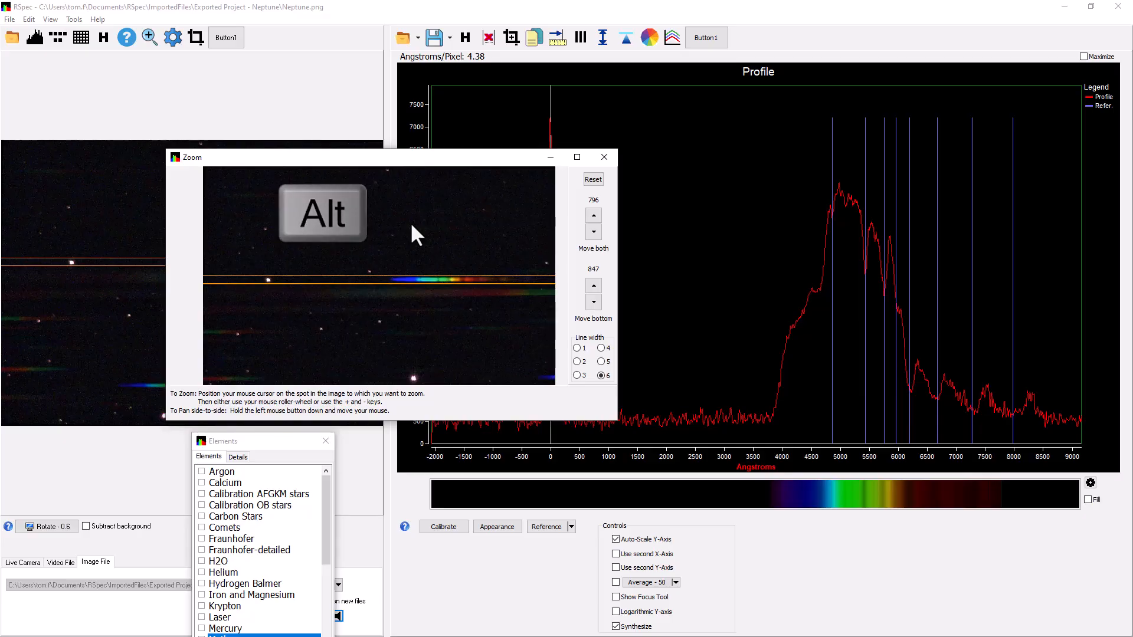
scroll(411, 226, "down", 3)
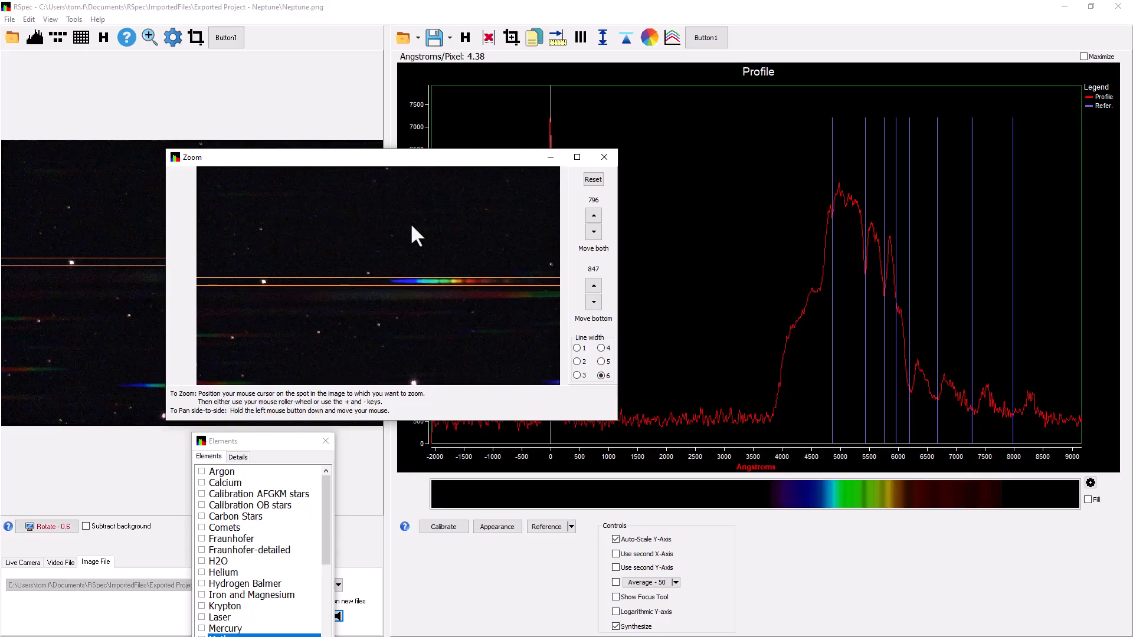
scroll(411, 226, "down", 3)
scroll(411, 225, "down", 3)
scroll(412, 235, "up", 3)
scroll(411, 226, "up", 2)
key("alt")
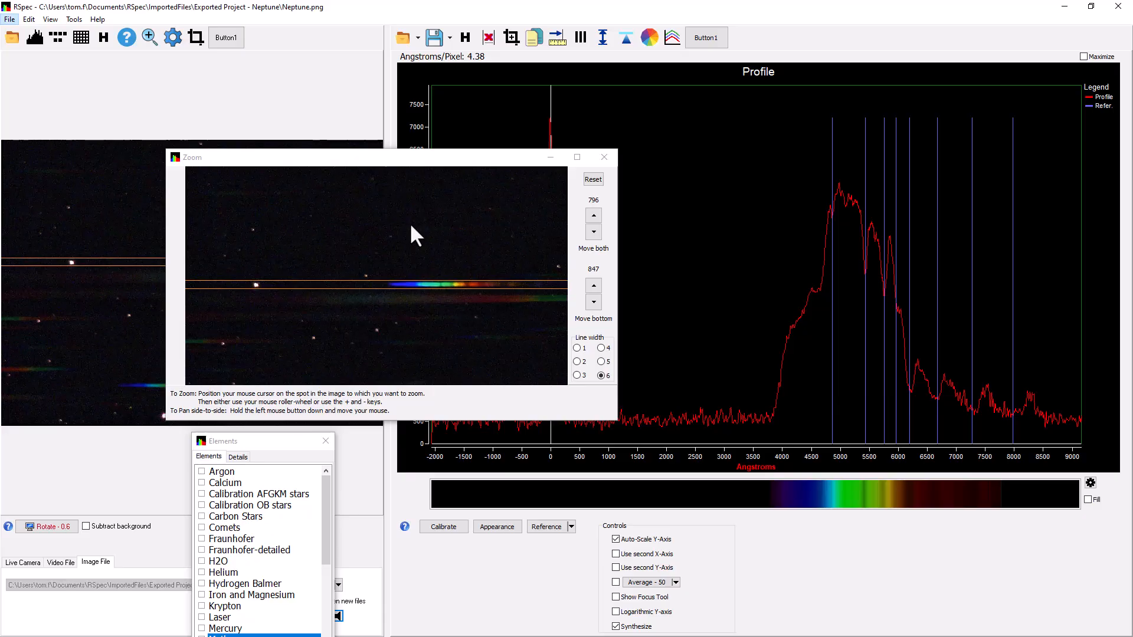
Step: Move the Zoom window beneath the profile graph and widen it
left_click_drag(395, 157, 668, 481)
scroll(773, 531, "down", 3)
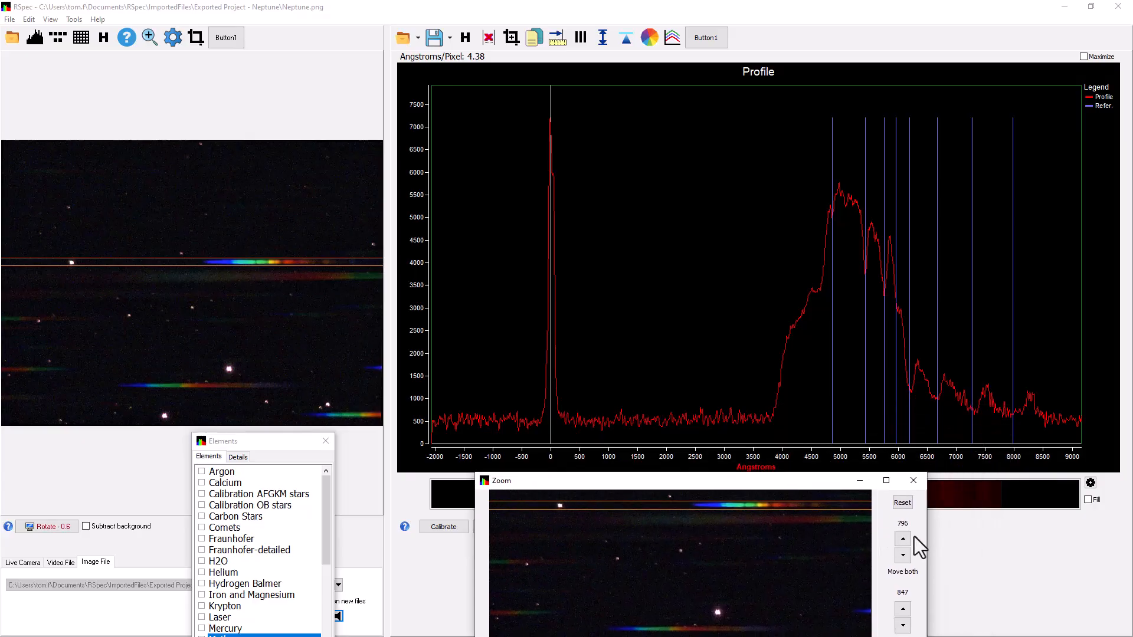
left_click_drag(927, 538, 1131, 547)
Step: Align the zoomed zero-order star and colour spectrum with the corresponding peaks in the profile graph above
mouse_move(744, 495)
left_mouse_down()
mouse_move(700, 547)
mouse_move(761, 494)
left_mouse_up()
left_click_drag(701, 549, 824, 522)
left_click_drag(751, 514, 718, 528)
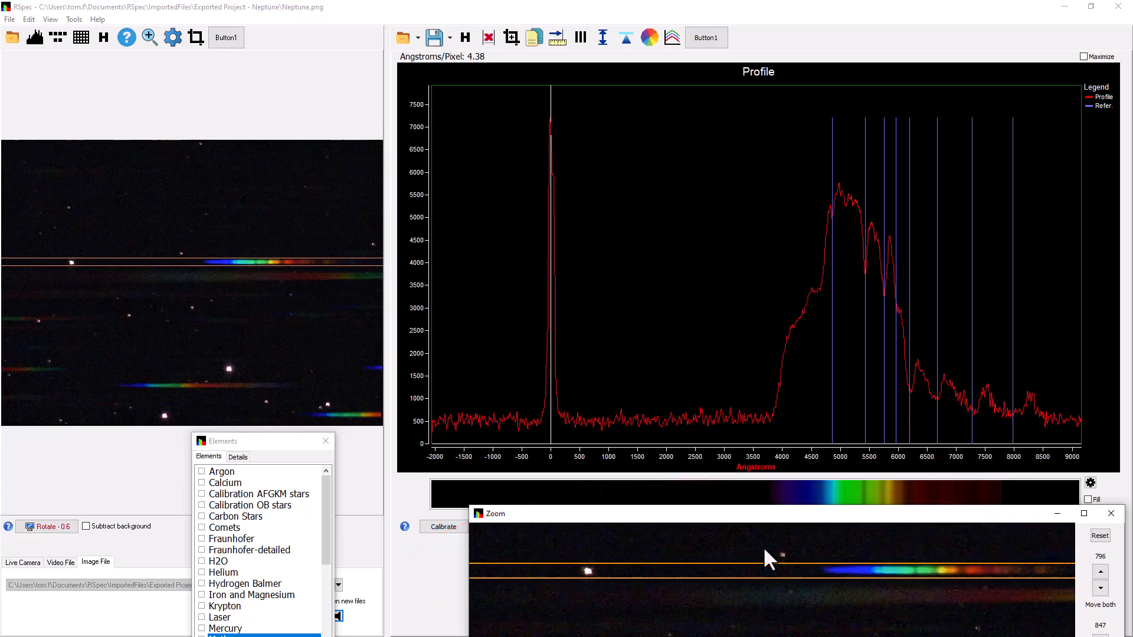
left_click_drag(763, 546, 727, 544)
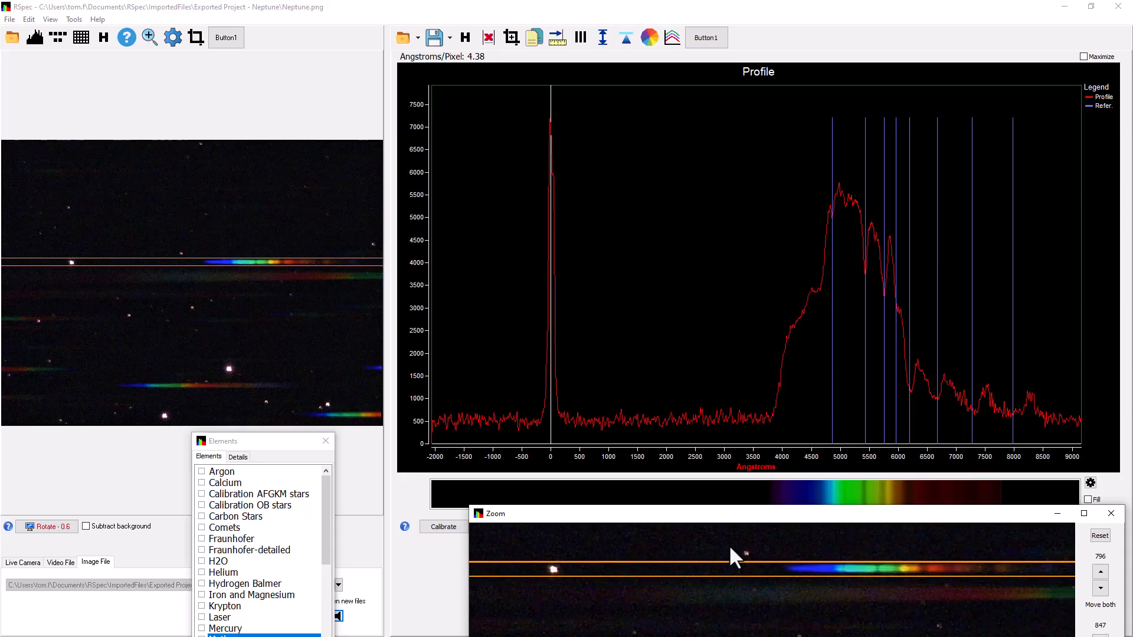
scroll(730, 547, "down", 1)
mouse_move(729, 546)
left_mouse_down()
mouse_move(738, 546)
mouse_move(729, 546)
left_mouse_up()
scroll(730, 543, "down", 1)
key("alt")
scroll(729, 546, "down", 1)
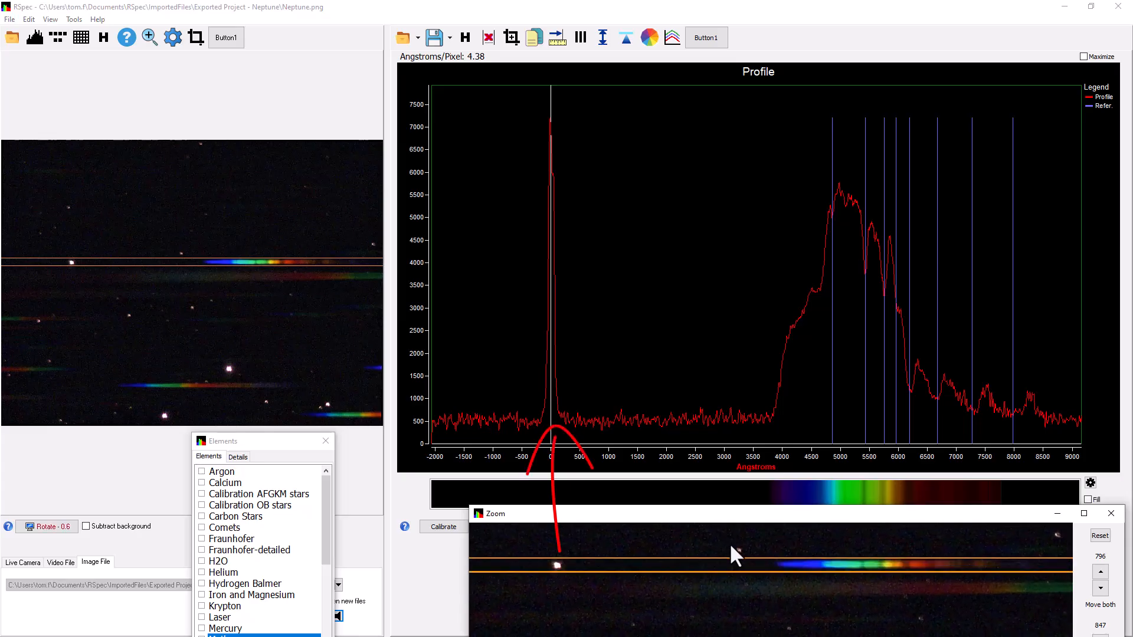
left_click_drag(728, 545, 727, 462)
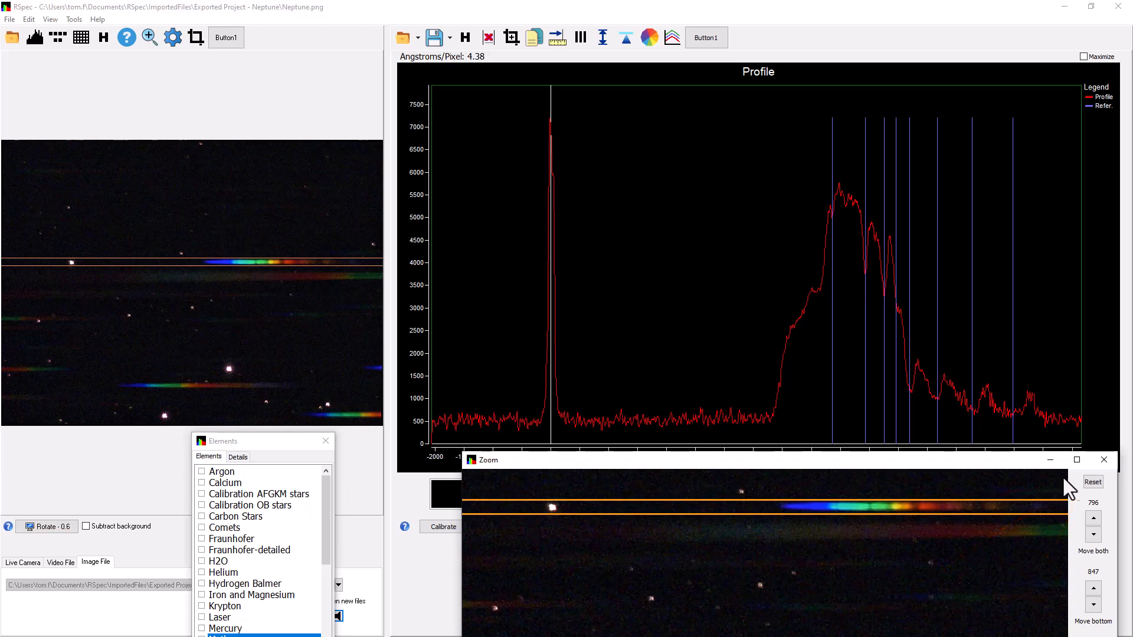
Step: Reset the magnified image view and close the Zoom window
left_click(1092, 482)
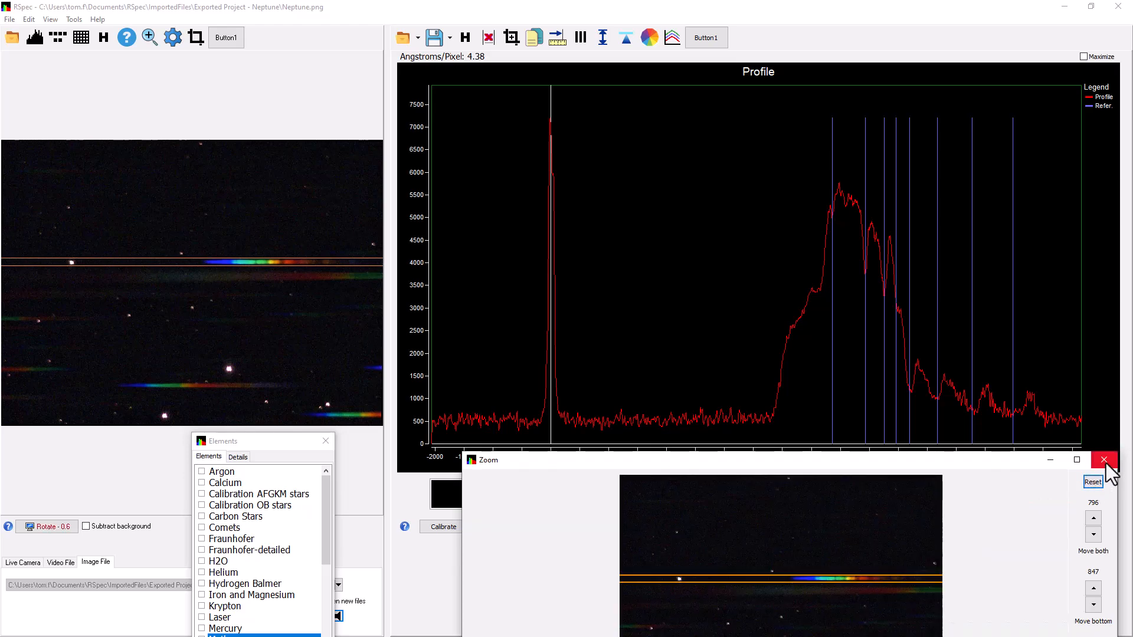
left_click(1103, 459)
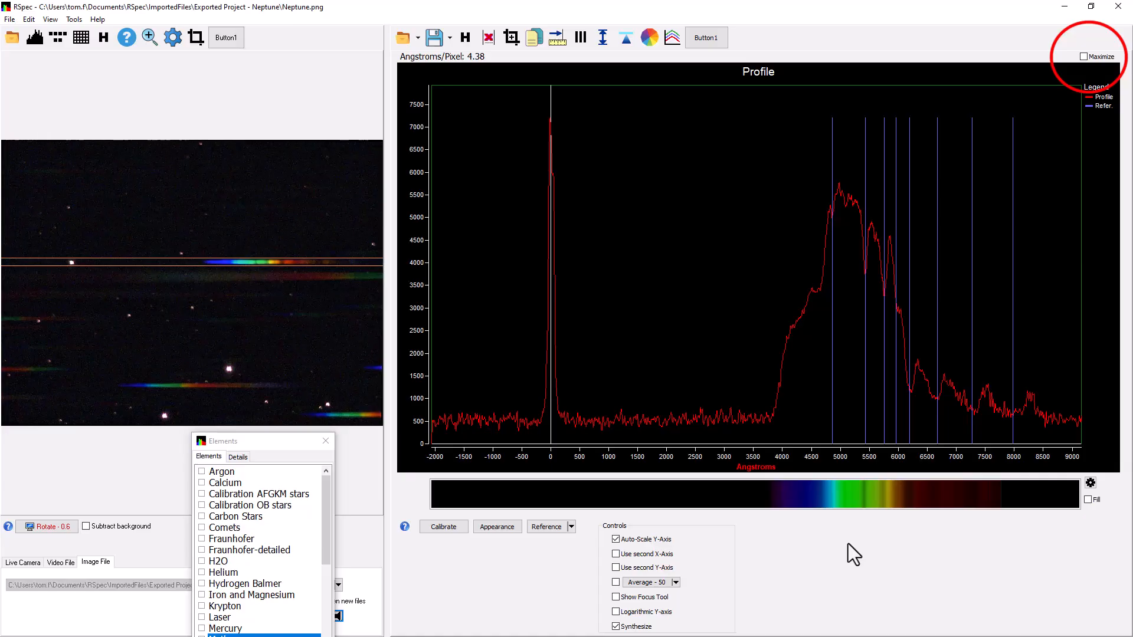
Step: Toggle the profile graph between maximized and normal size, ending at normal size
left_click(1084, 57)
left_click(1085, 59)
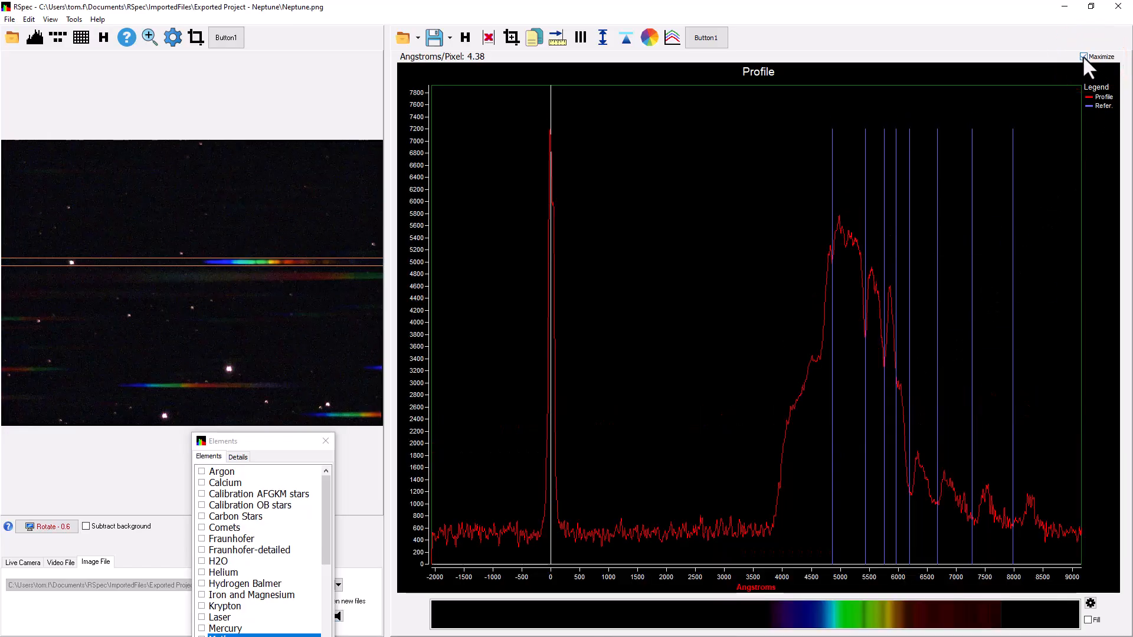
left_click(1082, 56)
left_click(1081, 54)
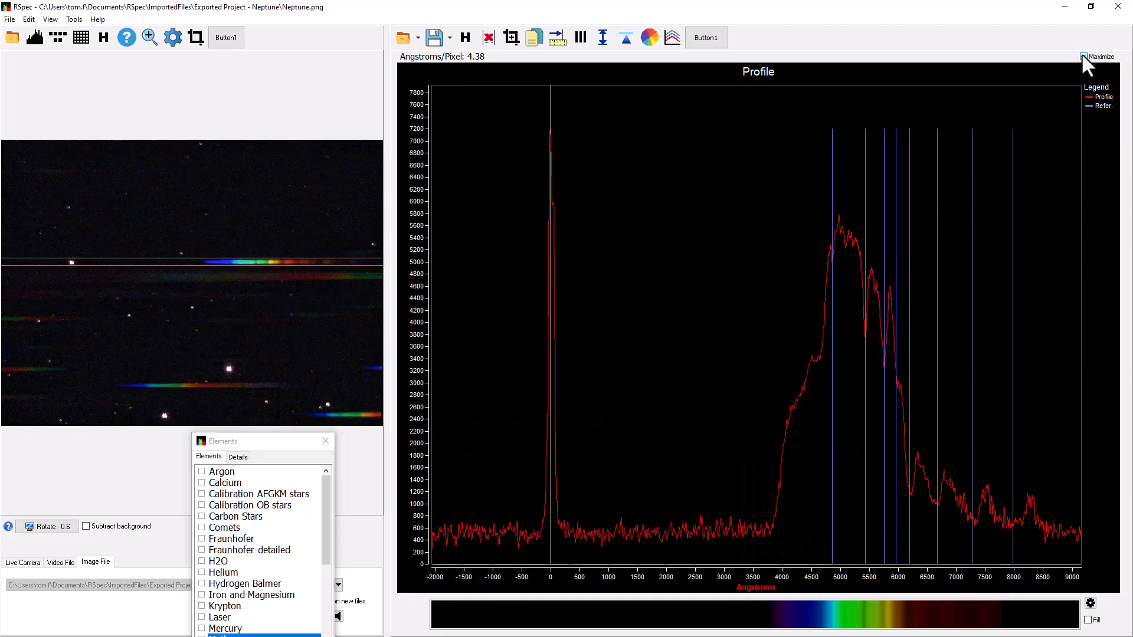
key("F8")
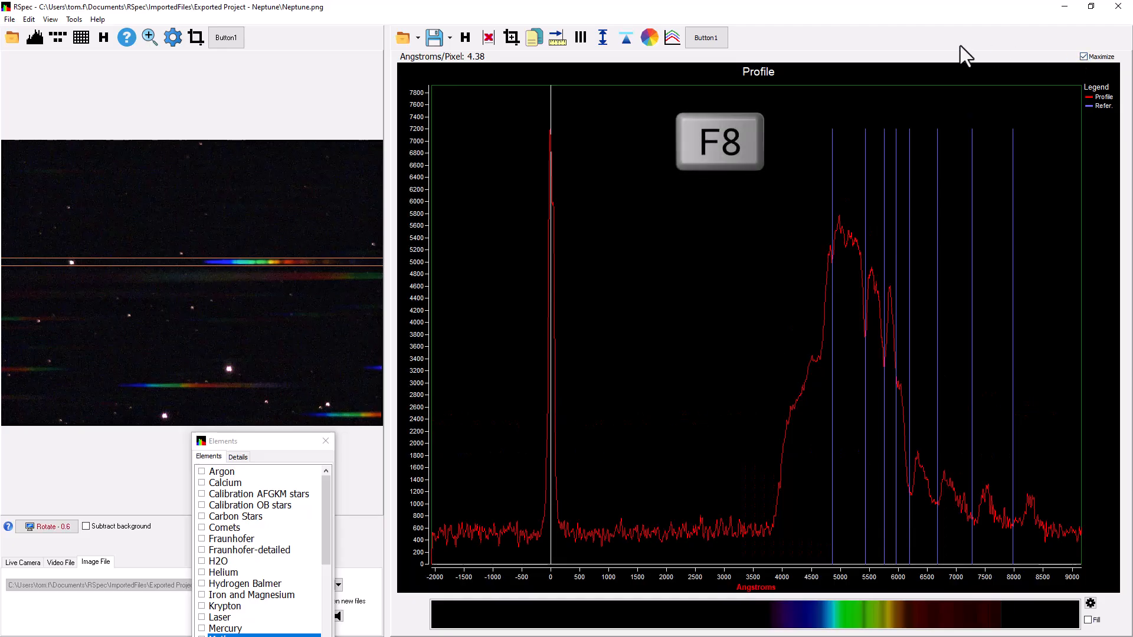
key("F8")
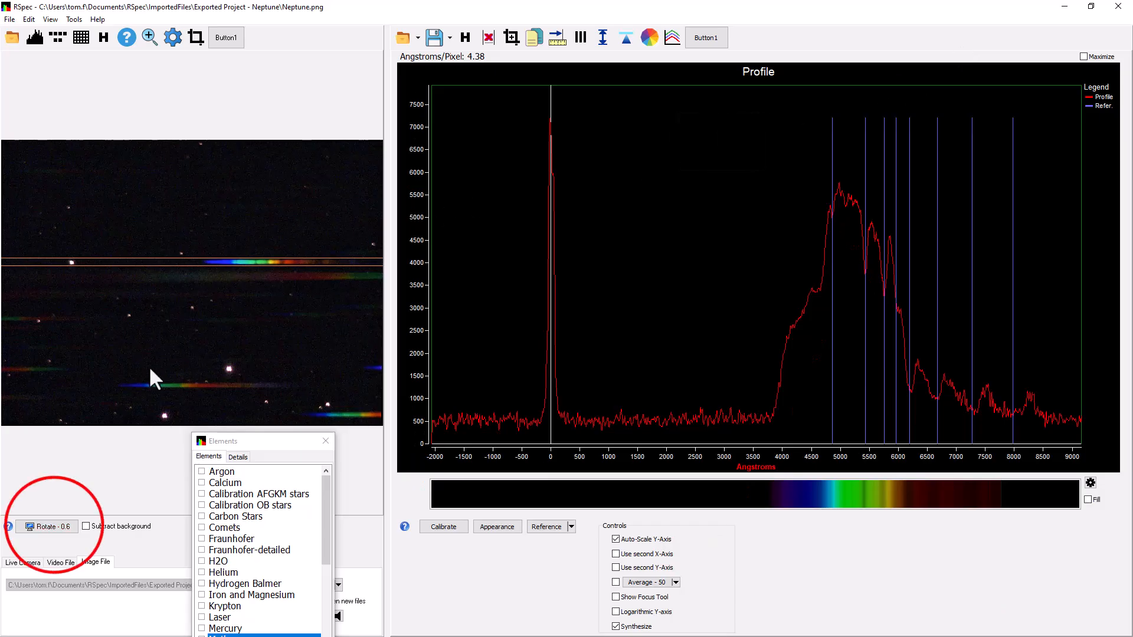
Step: Try slanting the spectrum image in both directions with live slant adjustment, and reset the slant to 0.00 pixels per row
left_click(36, 527)
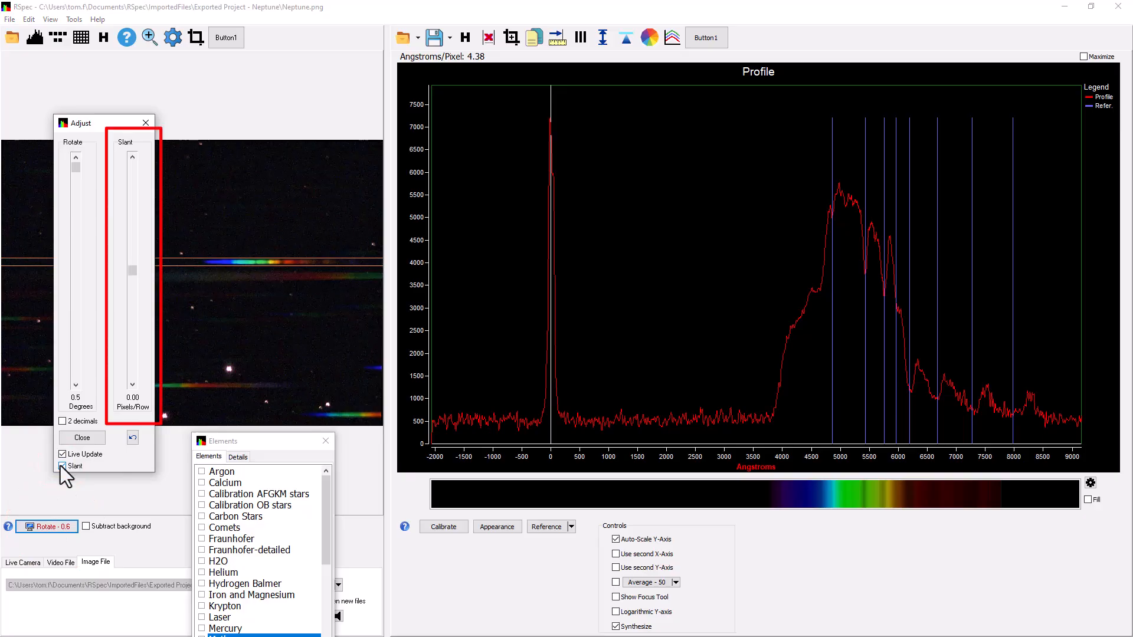
mouse_move(133, 269)
left_mouse_down()
mouse_move(135, 313)
mouse_move(136, 285)
left_mouse_up()
left_click_drag(135, 234, 134, 214)
left_click_drag(136, 284, 133, 325)
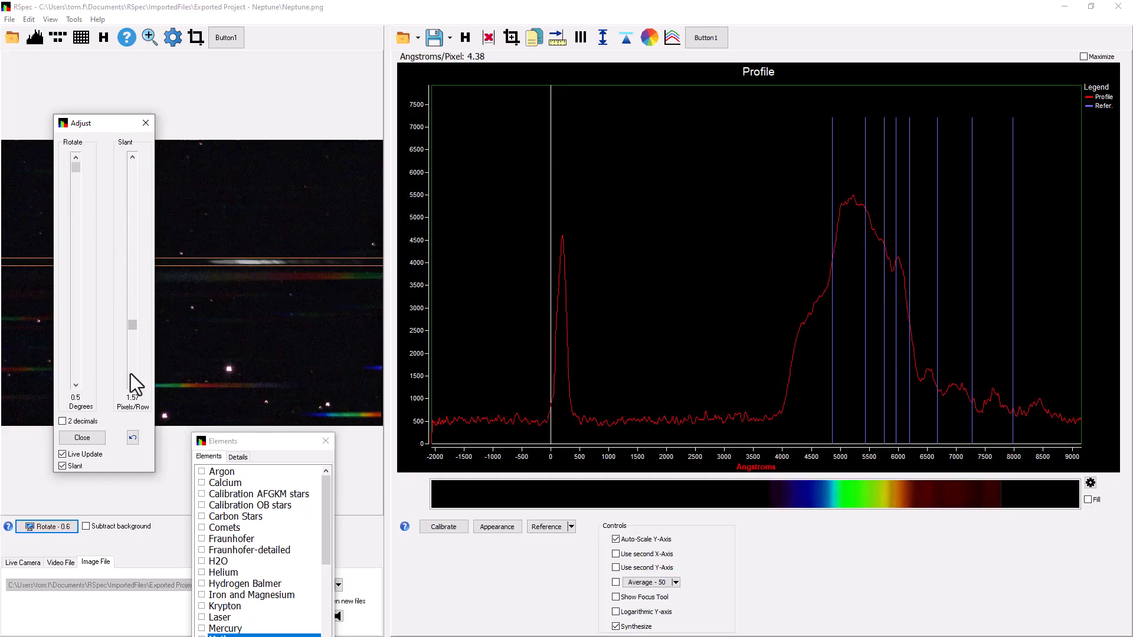
left_click(132, 439)
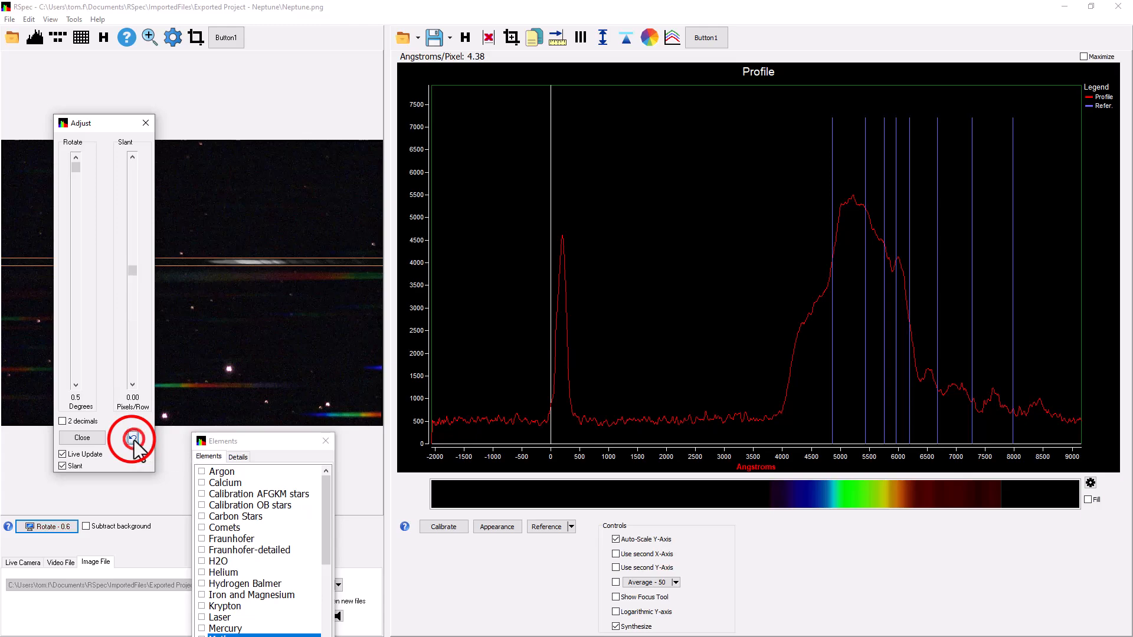
left_click(99, 439)
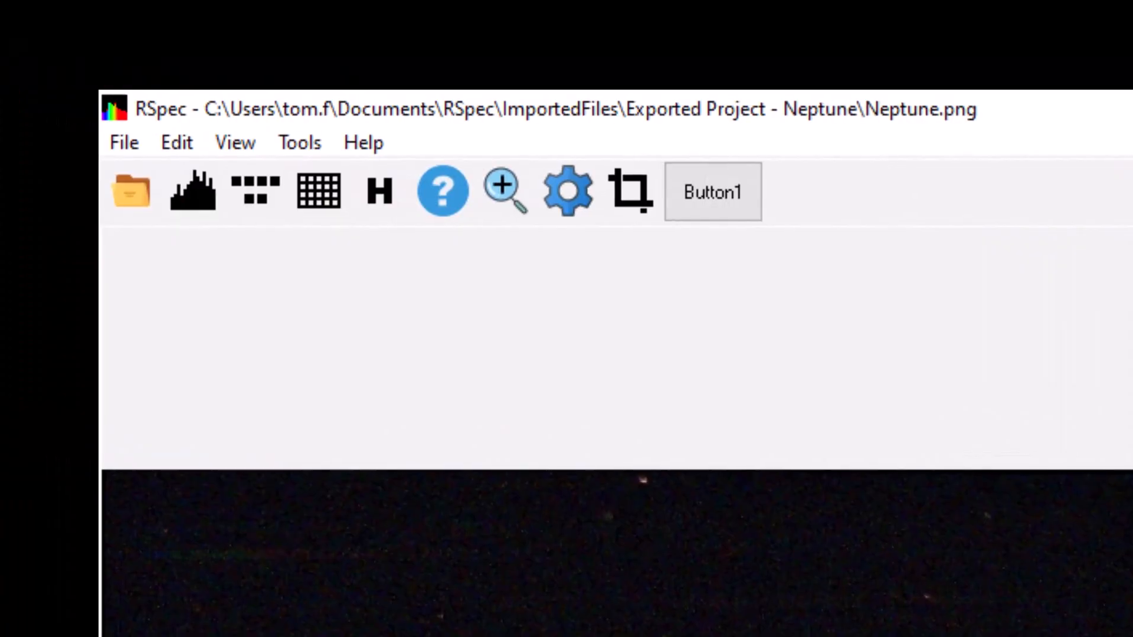
Step: Turn on the image option located between the histogram and grid tools
left_click(275, 206)
left_click(354, 420)
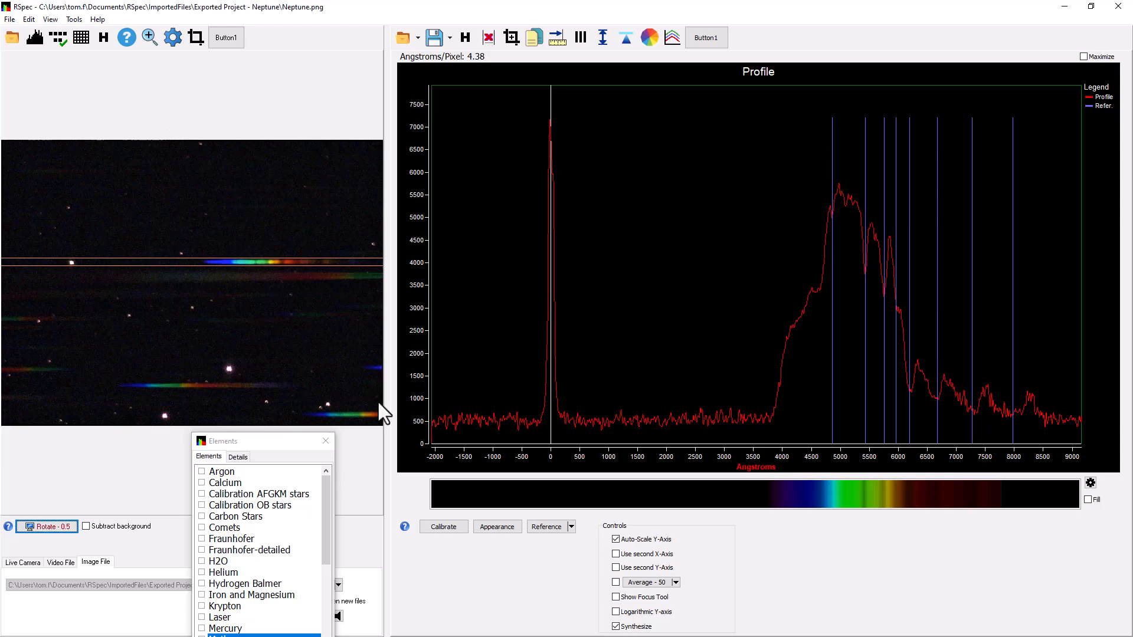
Step: Review the two linear calibration points and their wavelengths in the Calibration Wizard, and close it without changes
left_click(465, 525)
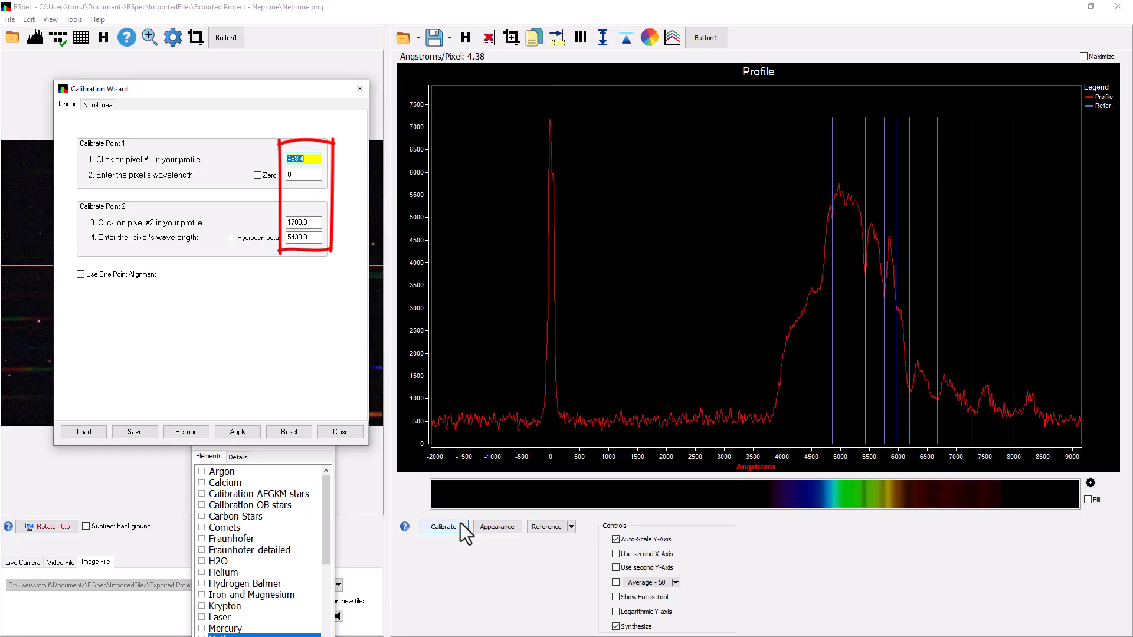
left_click(352, 435)
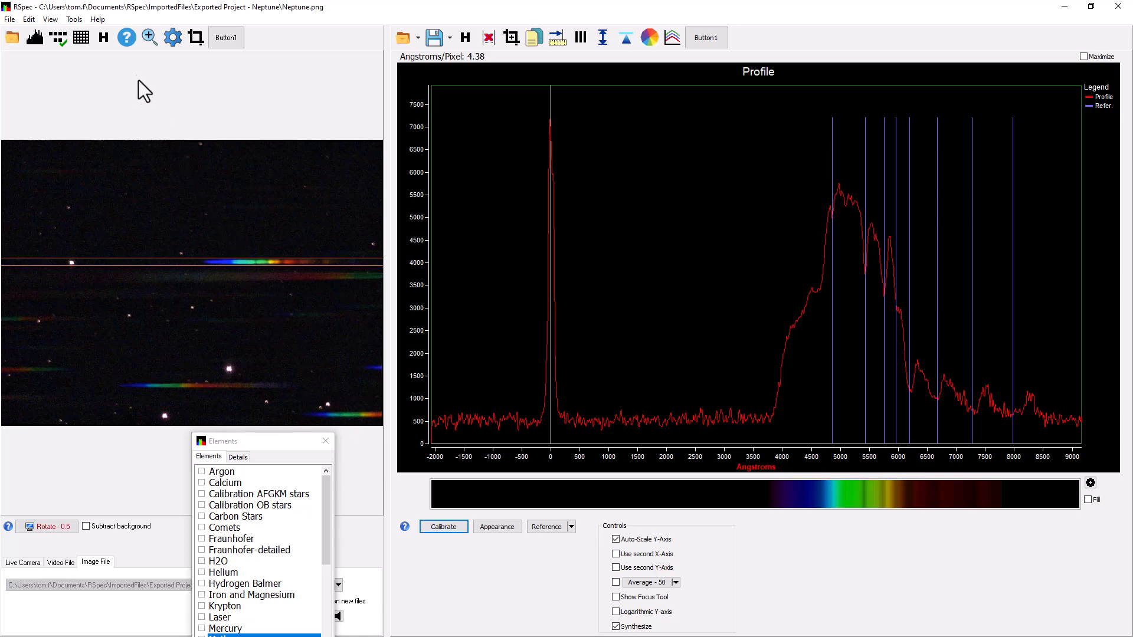
Step: Find the View Recent Changes entry among the help resources
left_click(103, 22)
key("Down")
key("Down")
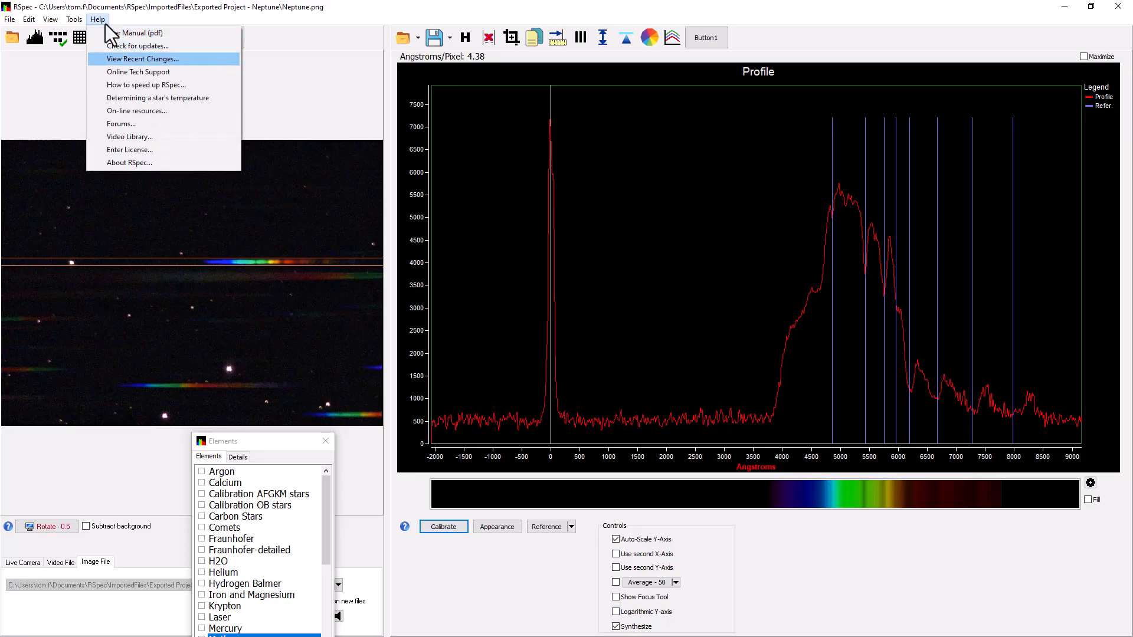